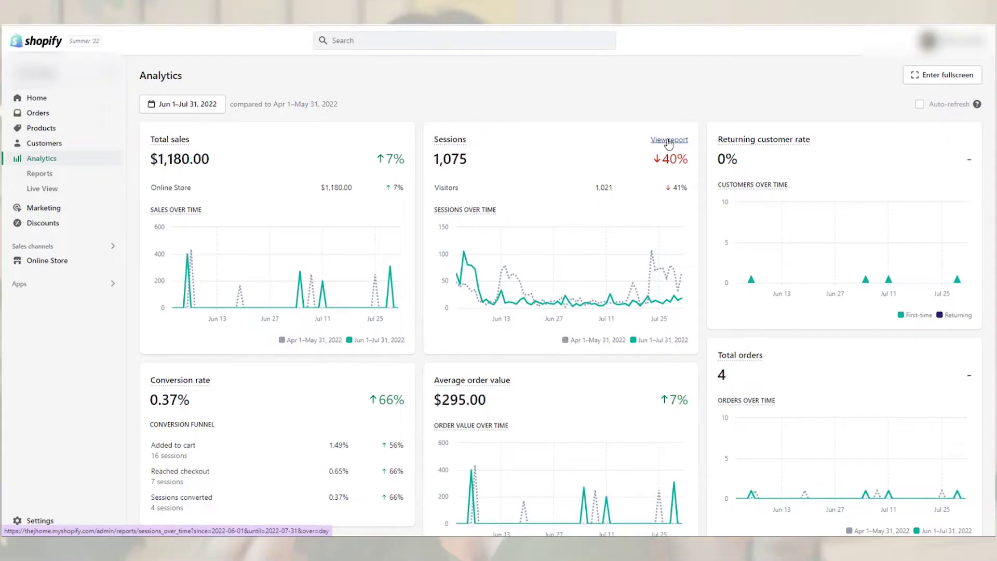
# Open the Sessions over time report and add the UTM campaign content and UTM campaign medium columns.
pyautogui.click(669, 143)
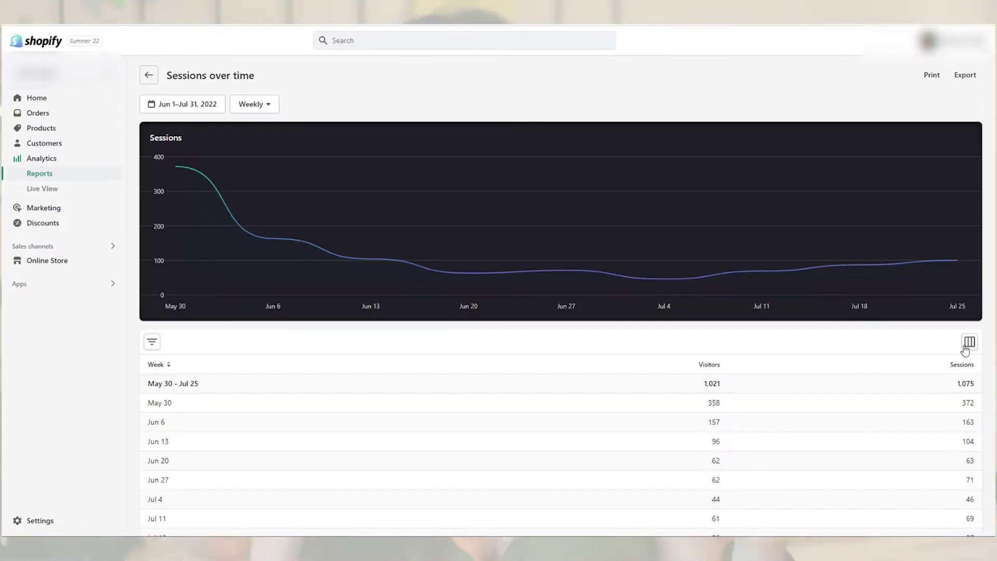
pyautogui.click(969, 343)
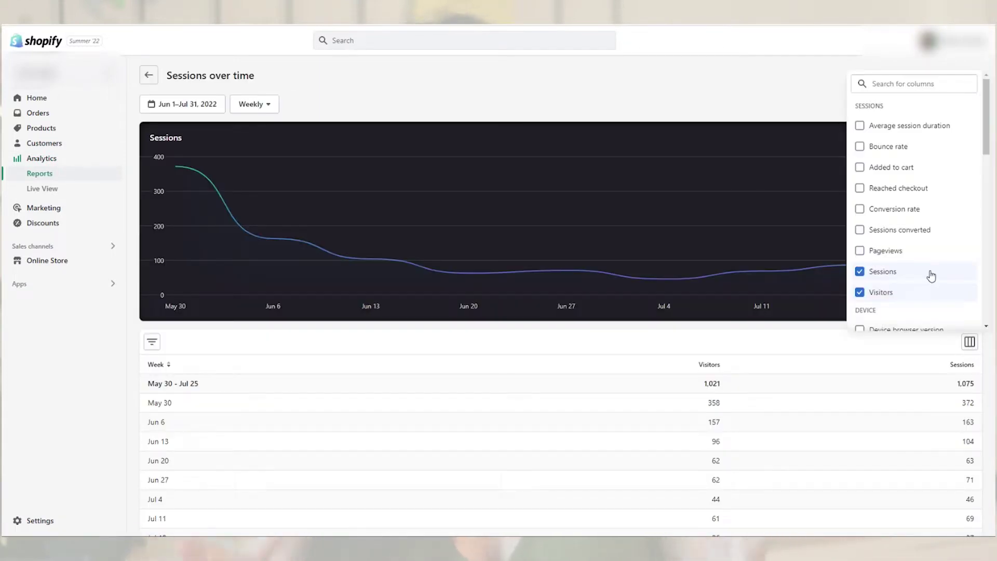
pyautogui.scroll(-10, 932, 276)
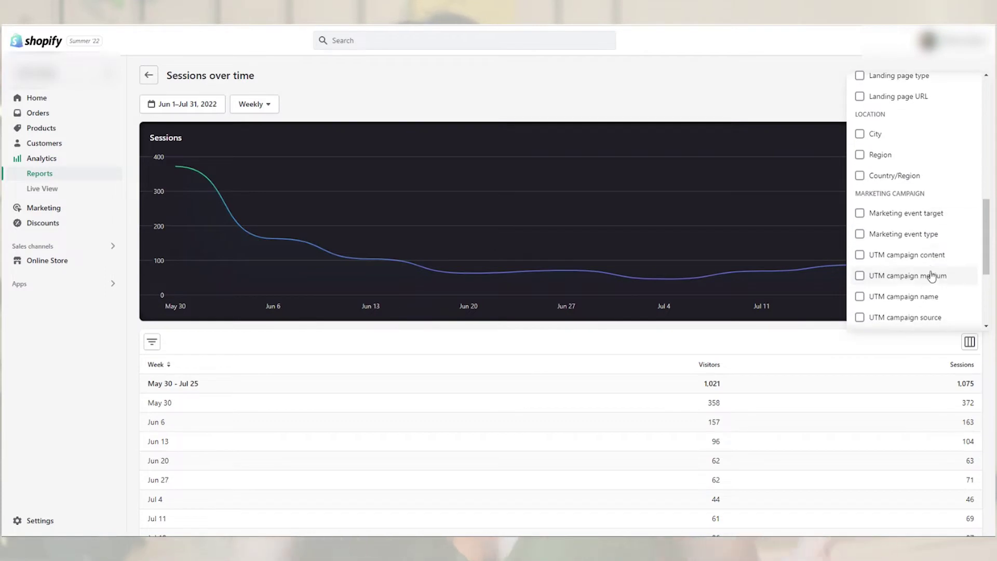
pyautogui.click(933, 255)
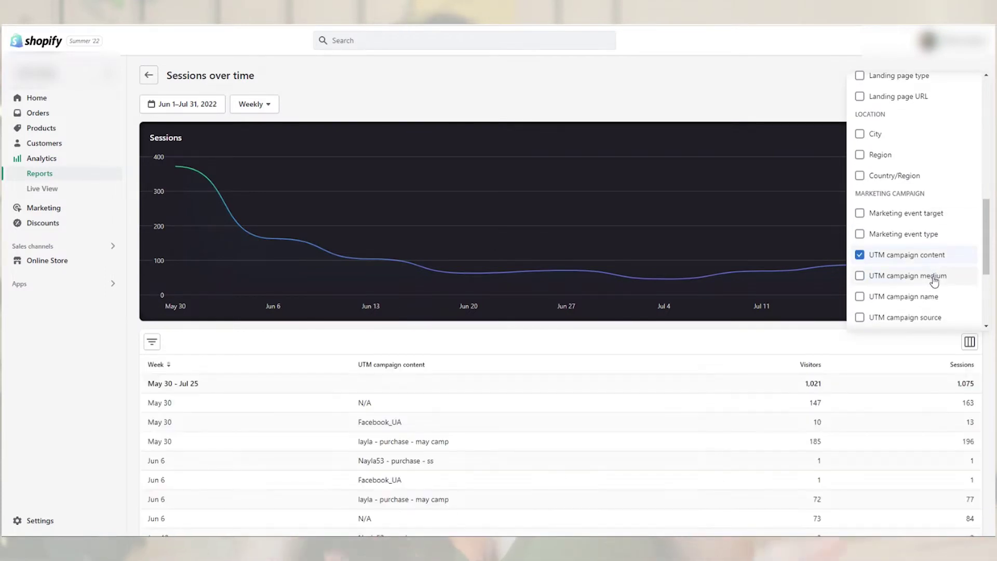
pyautogui.click(935, 282)
pyautogui.click(659, 378)
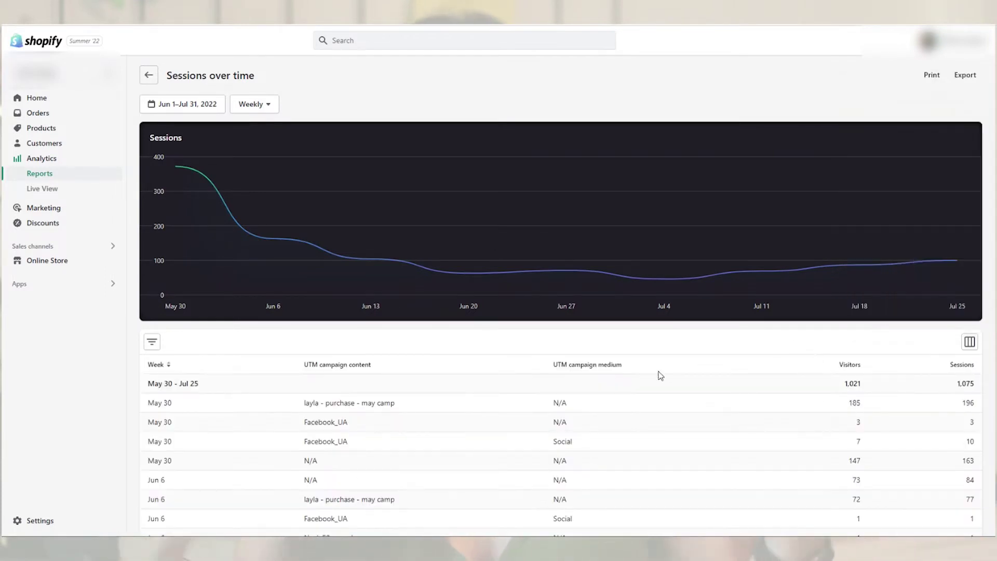
pyautogui.scroll(-2, 657, 379)
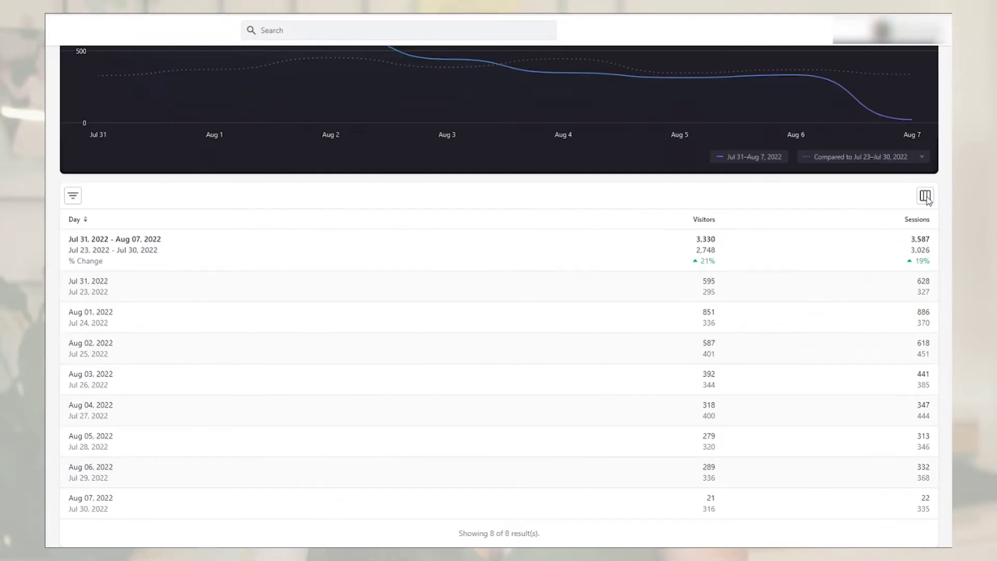
# Reopen the report's column list and scroll through the available columns.
pyautogui.click(925, 197)
pyautogui.scroll(-6, 837, 383)
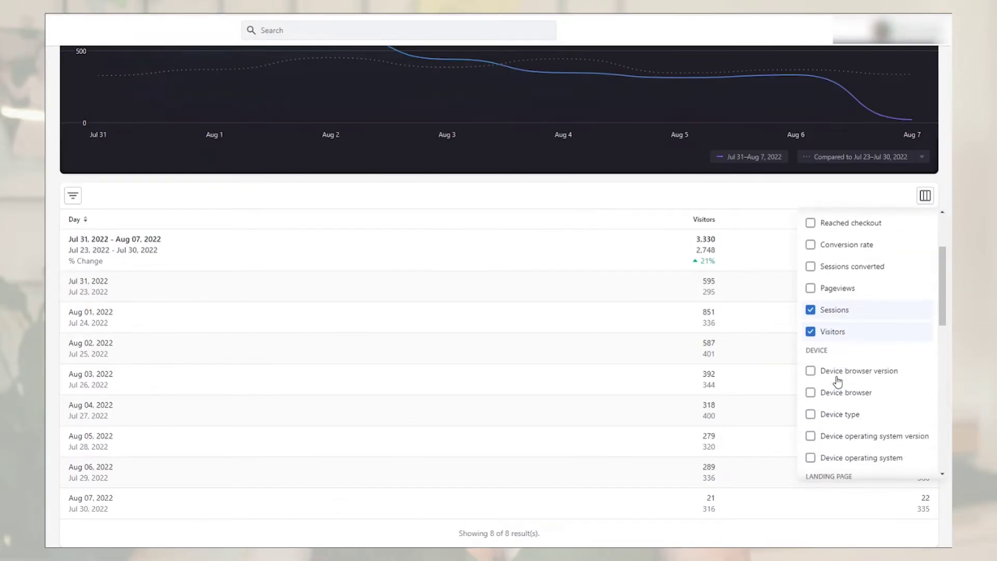
pyautogui.scroll(-3, 837, 383)
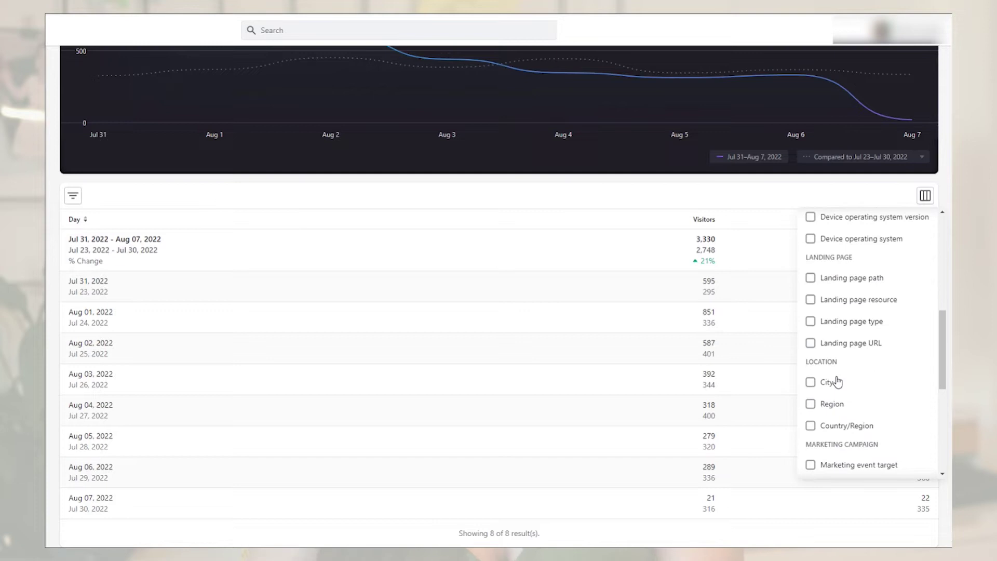
pyautogui.scroll(-3, 847, 415)
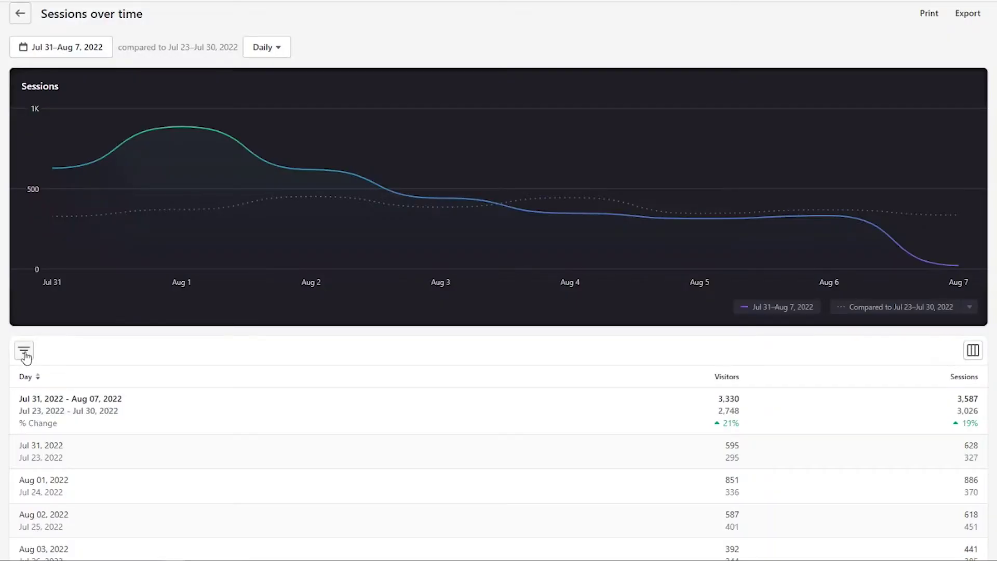
# Filter the sessions report to Referrer name is Google and apply it.
pyautogui.click(24, 352)
pyautogui.click(330, 224)
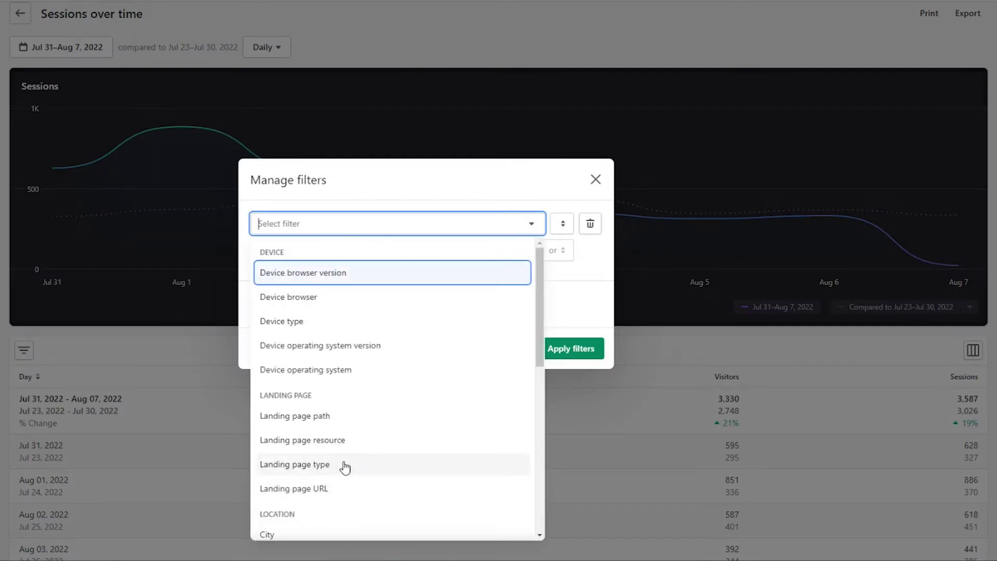
pyautogui.scroll(-5, 345, 465)
pyautogui.scroll(-3, 345, 466)
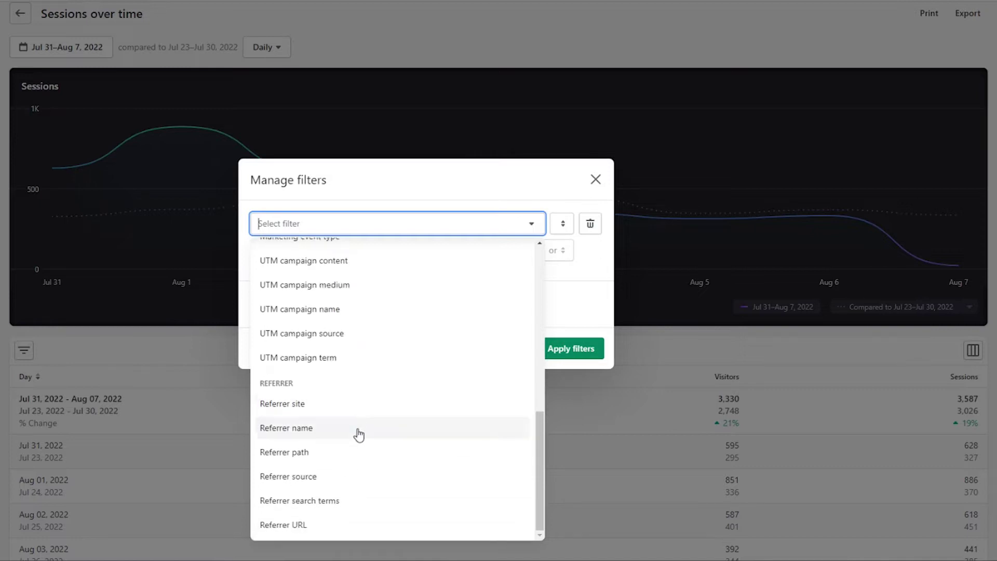
pyautogui.click(358, 434)
pyautogui.click(527, 246)
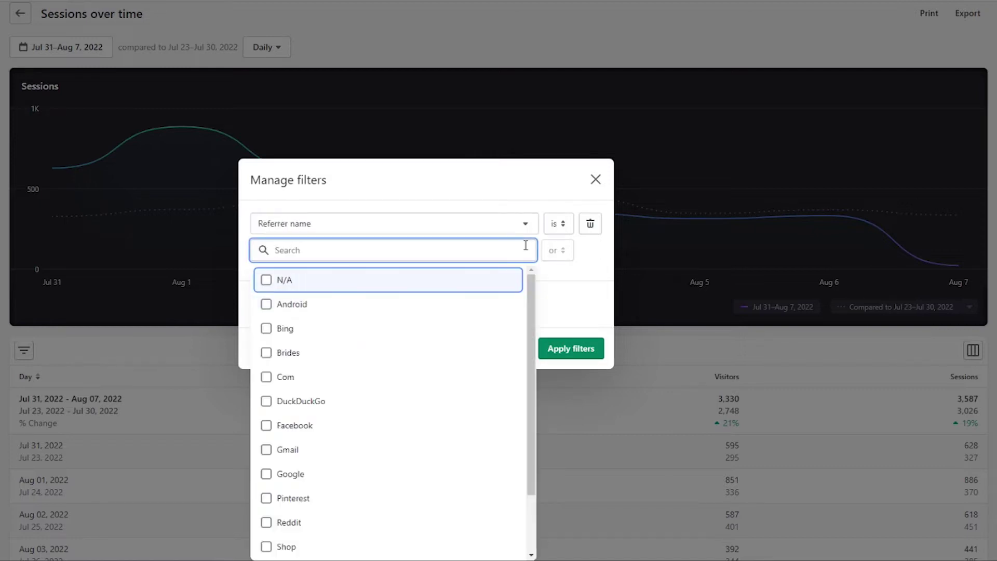
pyautogui.click(358, 475)
pyautogui.click(590, 363)
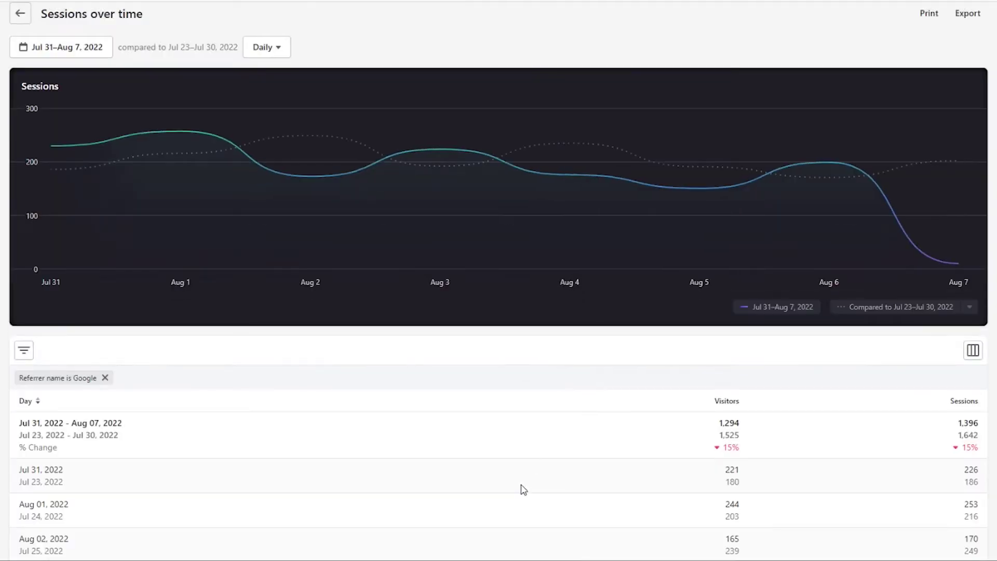
pyautogui.scroll(-2, 554, 427)
pyautogui.scroll(-2, 564, 407)
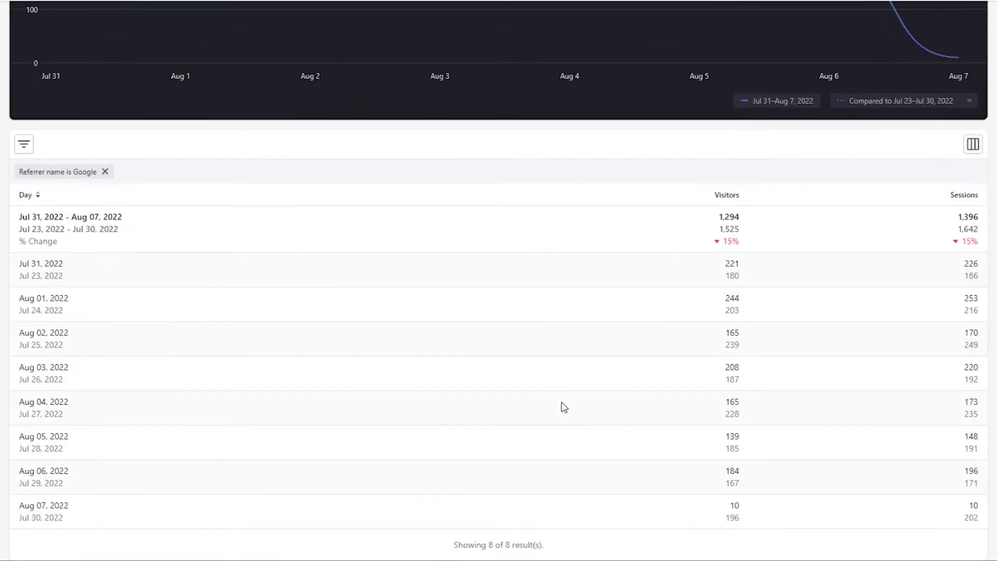
# Remove the Google filter and start a new filter on UTM campaign name.
pyautogui.click(105, 172)
pyautogui.click(29, 172)
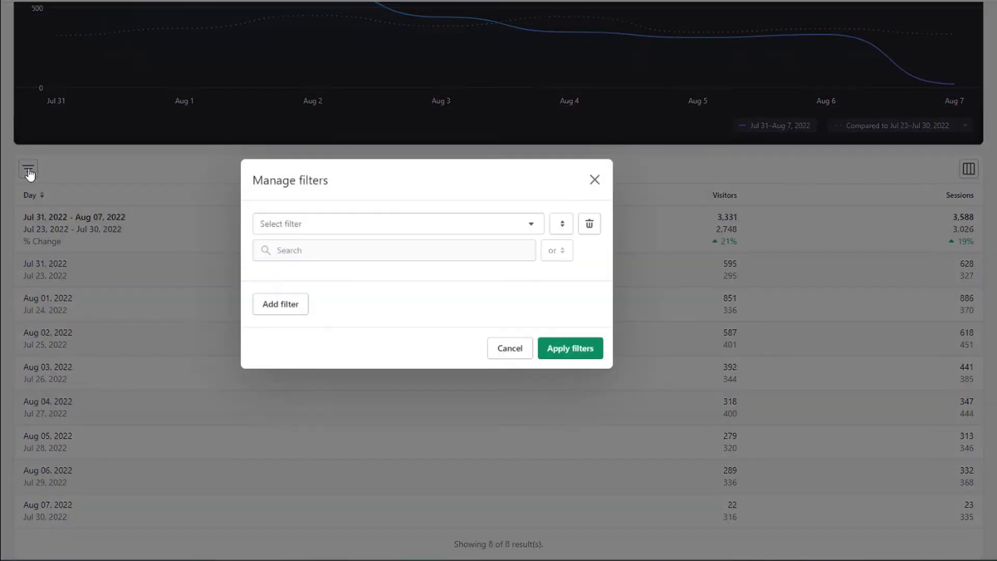
pyautogui.click(464, 223)
pyautogui.write('ut')
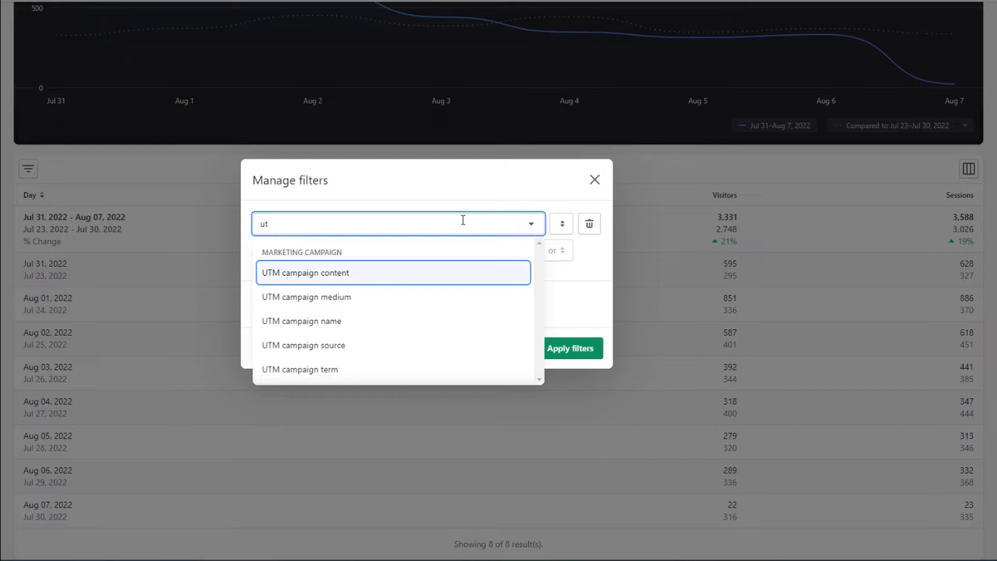
pyautogui.click(387, 323)
pyautogui.click(426, 252)
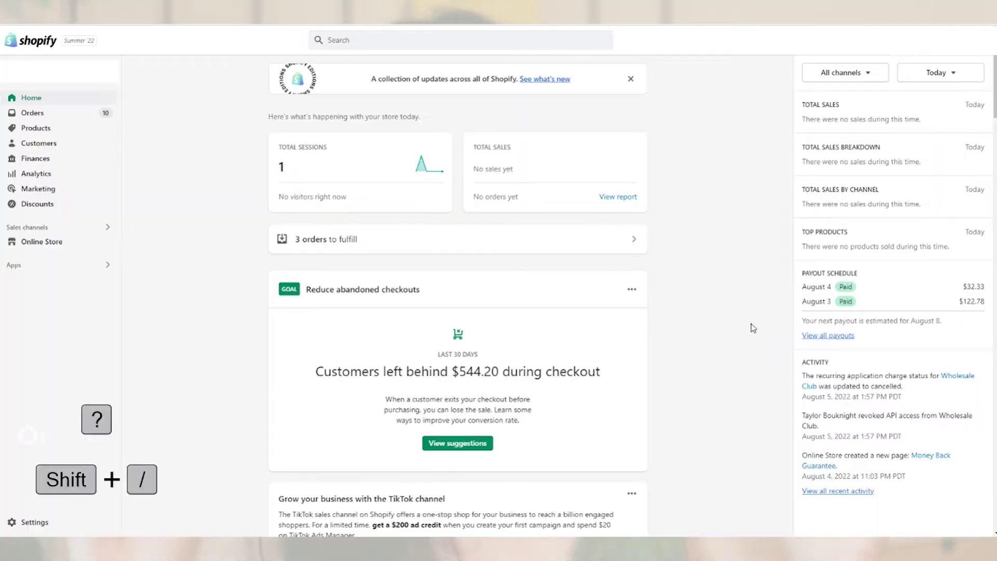
# Show the shortcuts list with ?, then use A+P, A+C, A+O, A+B for new product, collection, draft order, blog post.
pyautogui.hotkey('shift', '/')
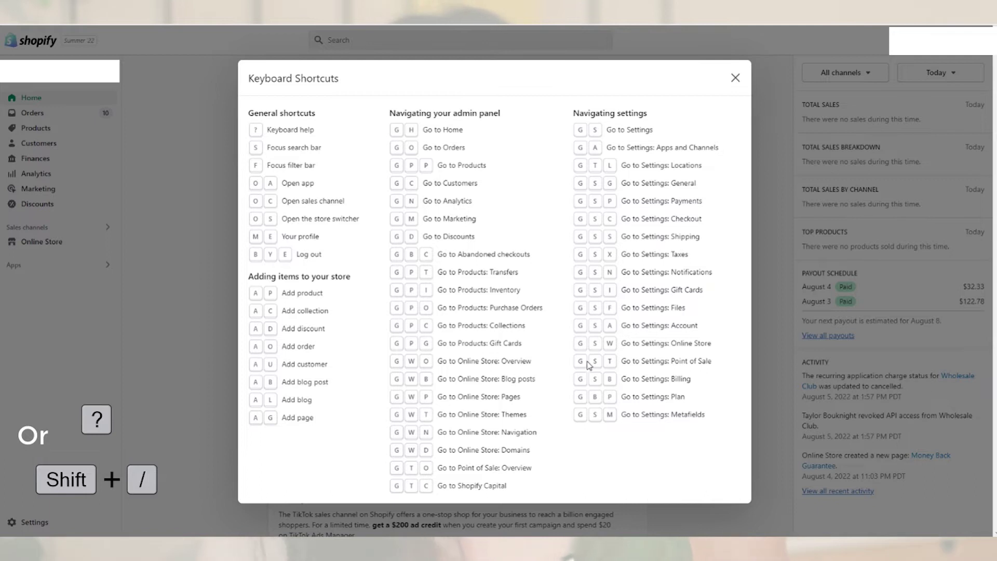
pyautogui.press('a')
pyautogui.press('p')
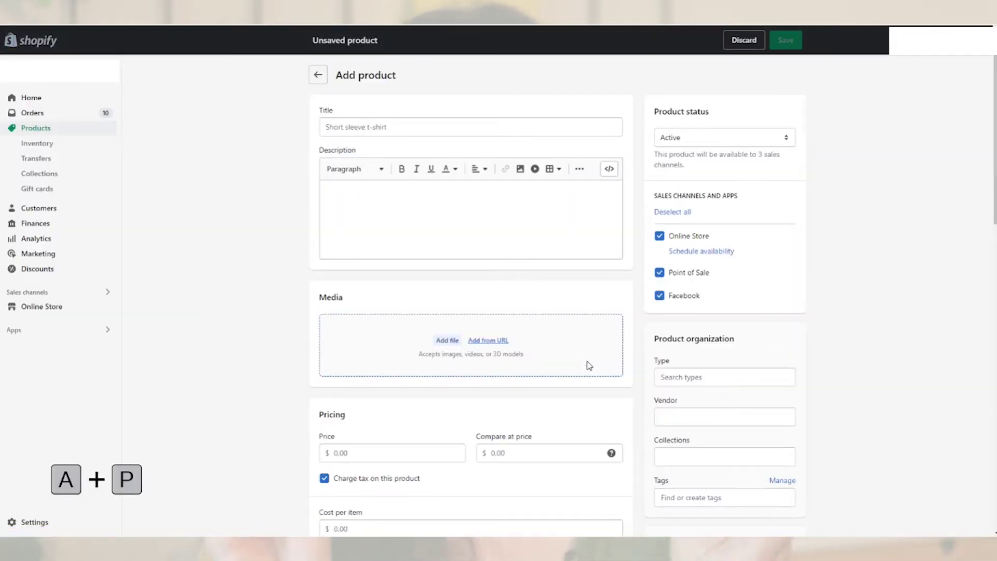
pyautogui.press('a')
pyautogui.press('c')
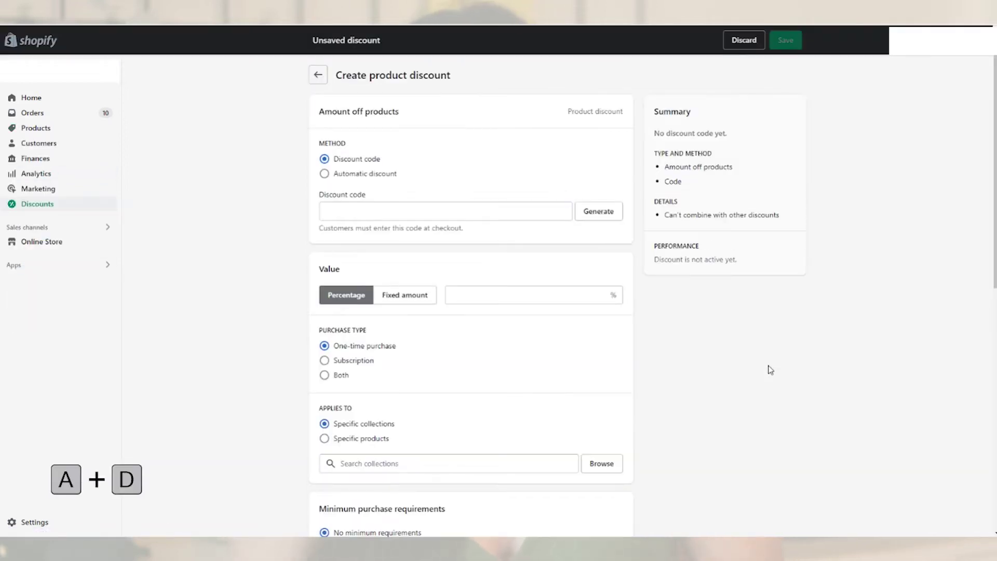
pyautogui.press('a')
pyautogui.press('o')
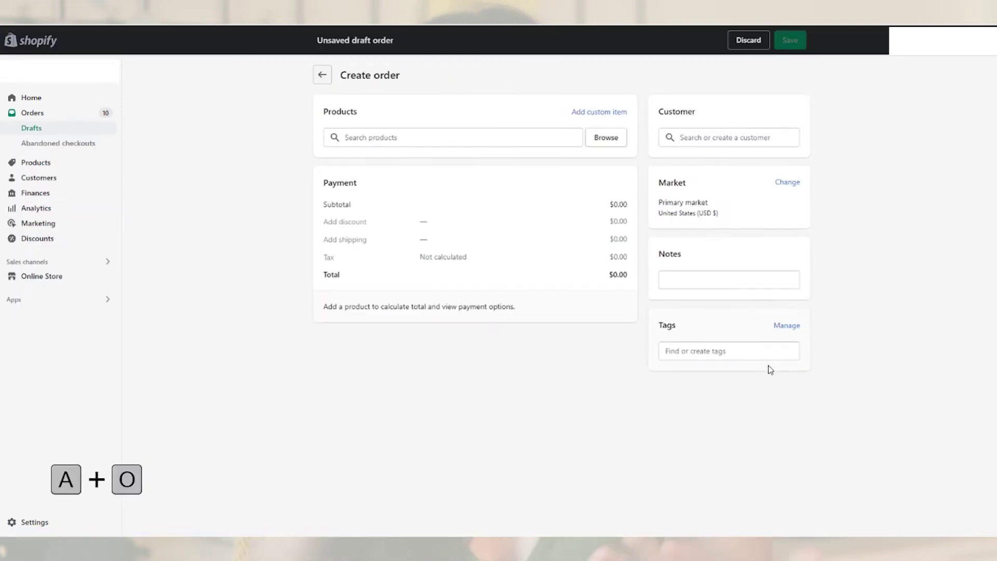
pyautogui.press('a')
pyautogui.press('b')
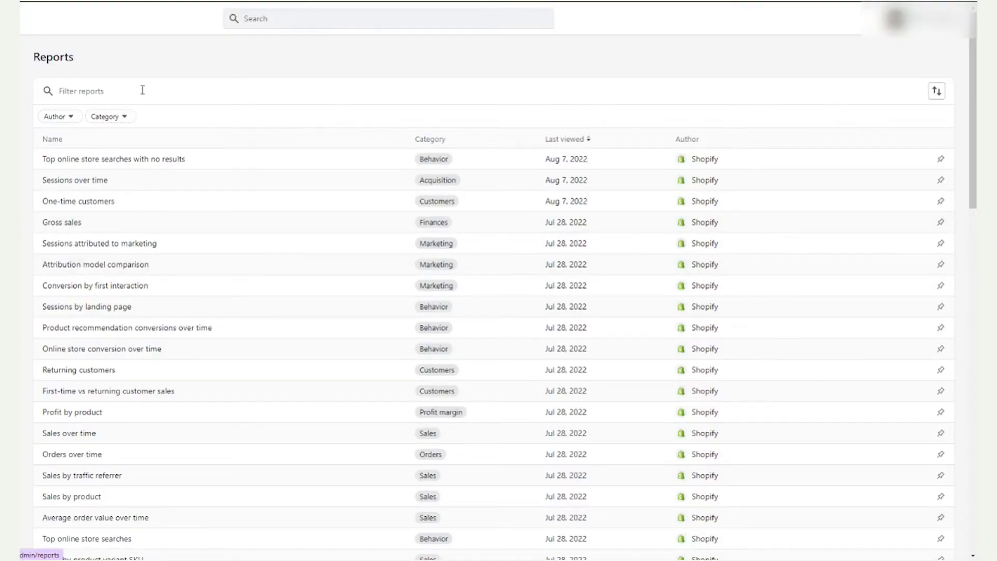
# Filter reports by 'sear', open Top online store searches, and scroll through its search terms.
pyautogui.click(138, 90)
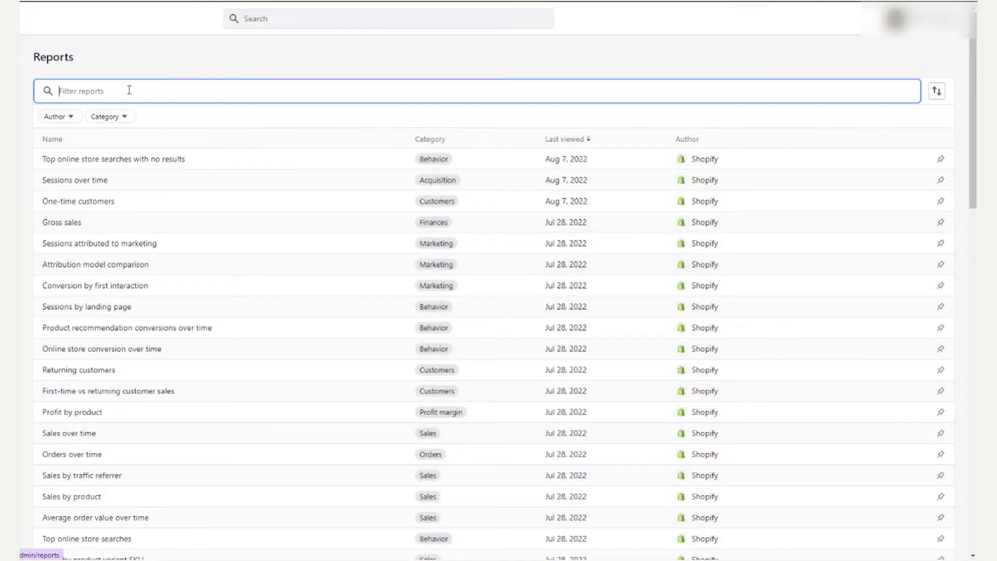
pyautogui.write('searc')
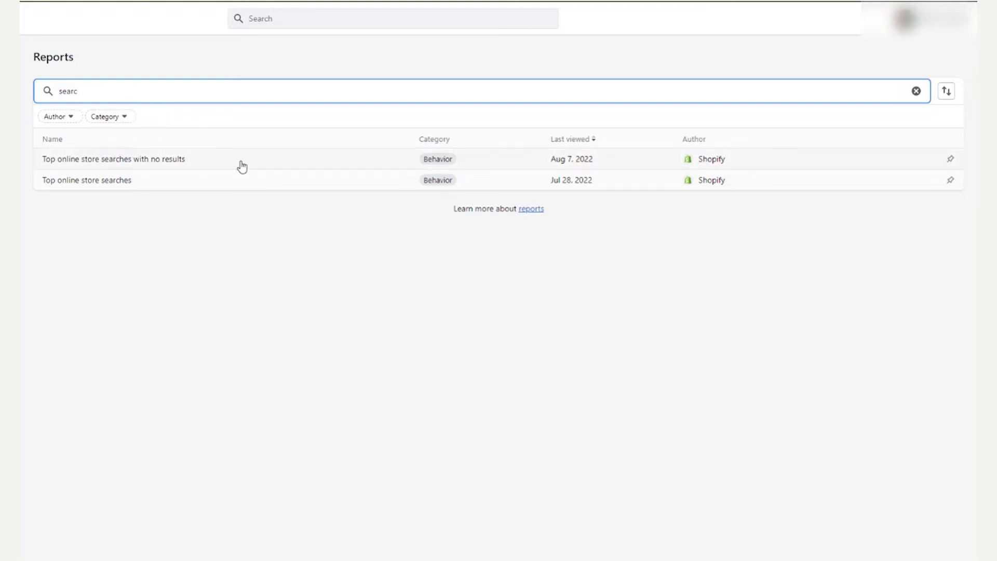
pyautogui.click(259, 163)
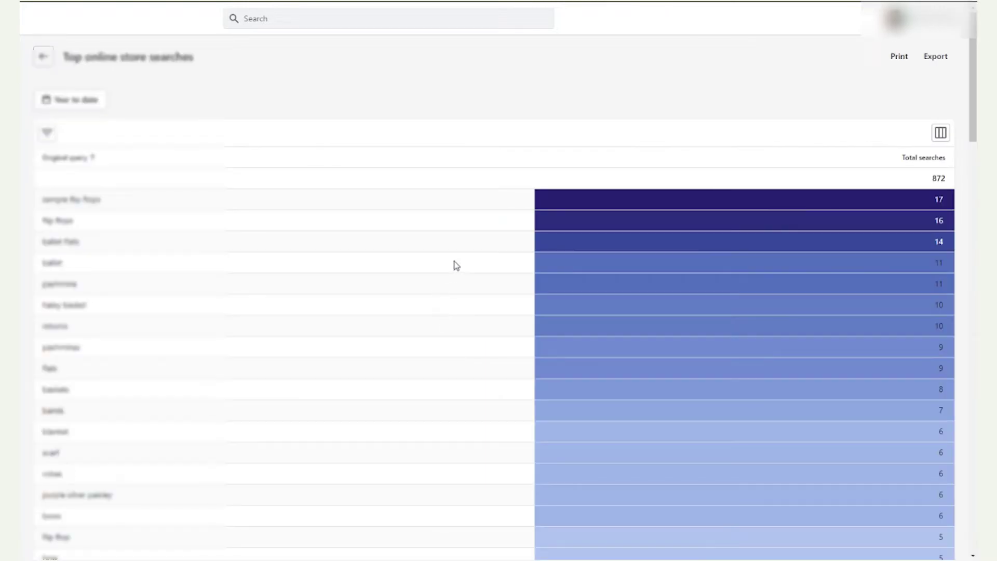
pyautogui.scroll(-10, 457, 266)
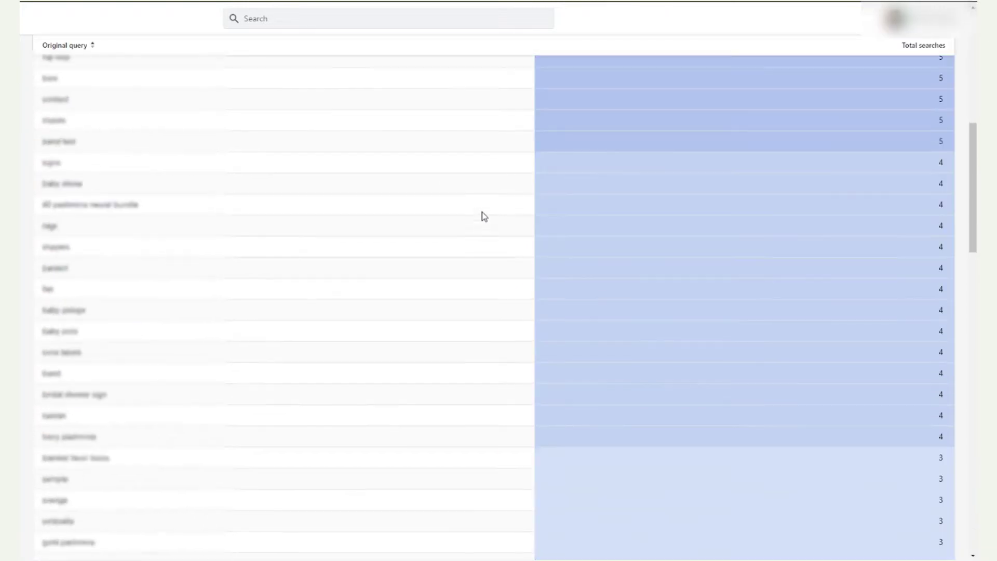
pyautogui.scroll(-8, 470, 202)
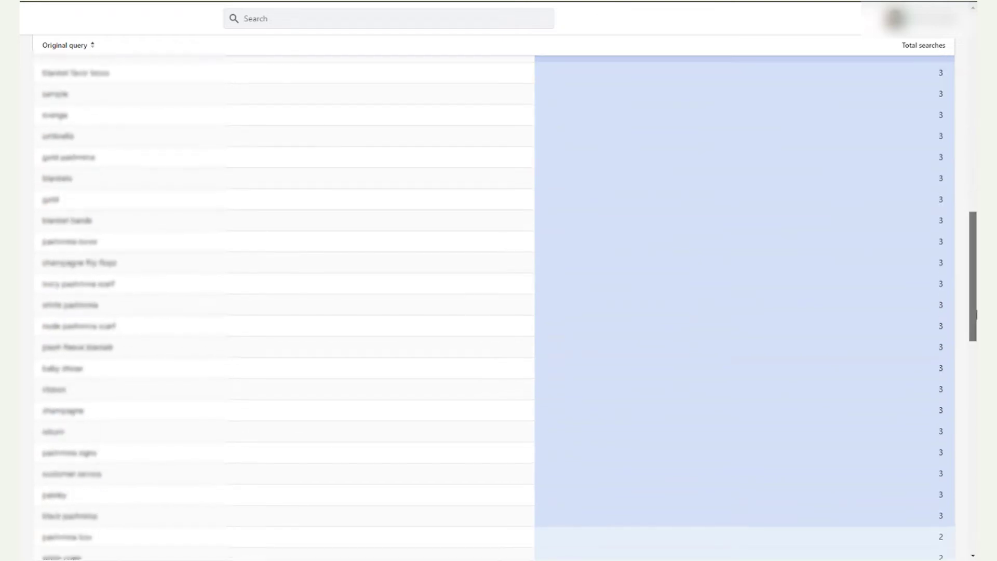
pyautogui.scroll(-15, 975, 308)
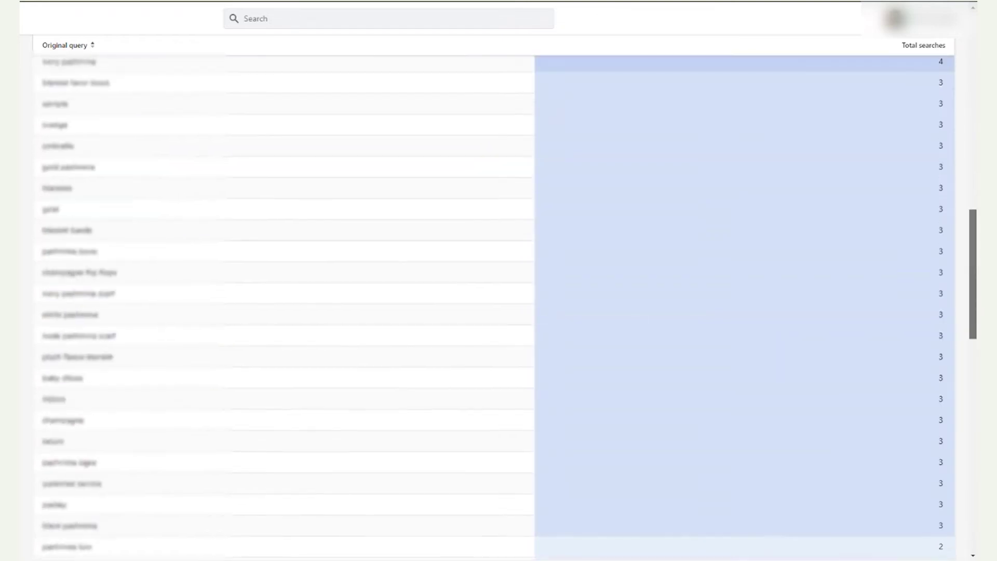
pyautogui.scroll(20, 493, 296)
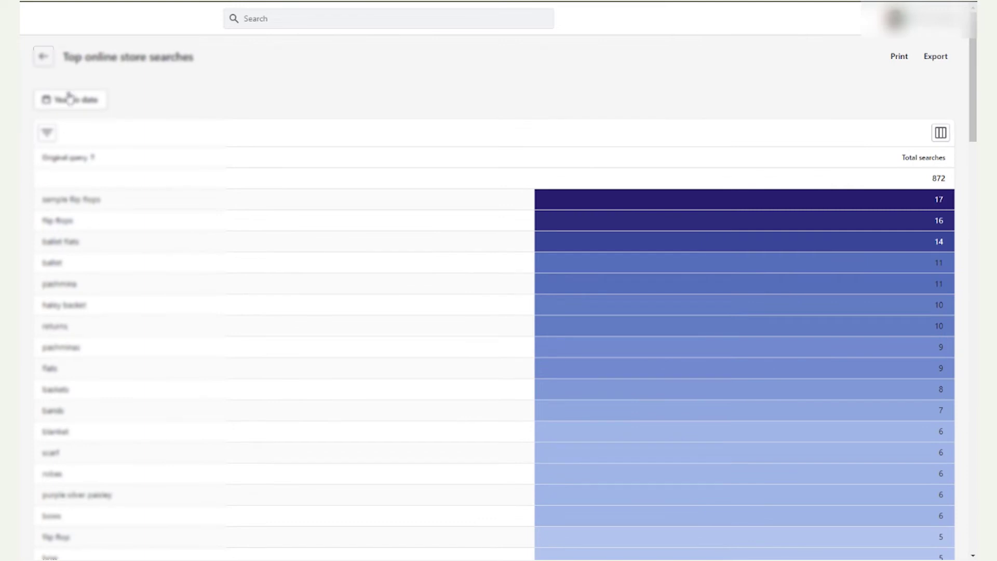